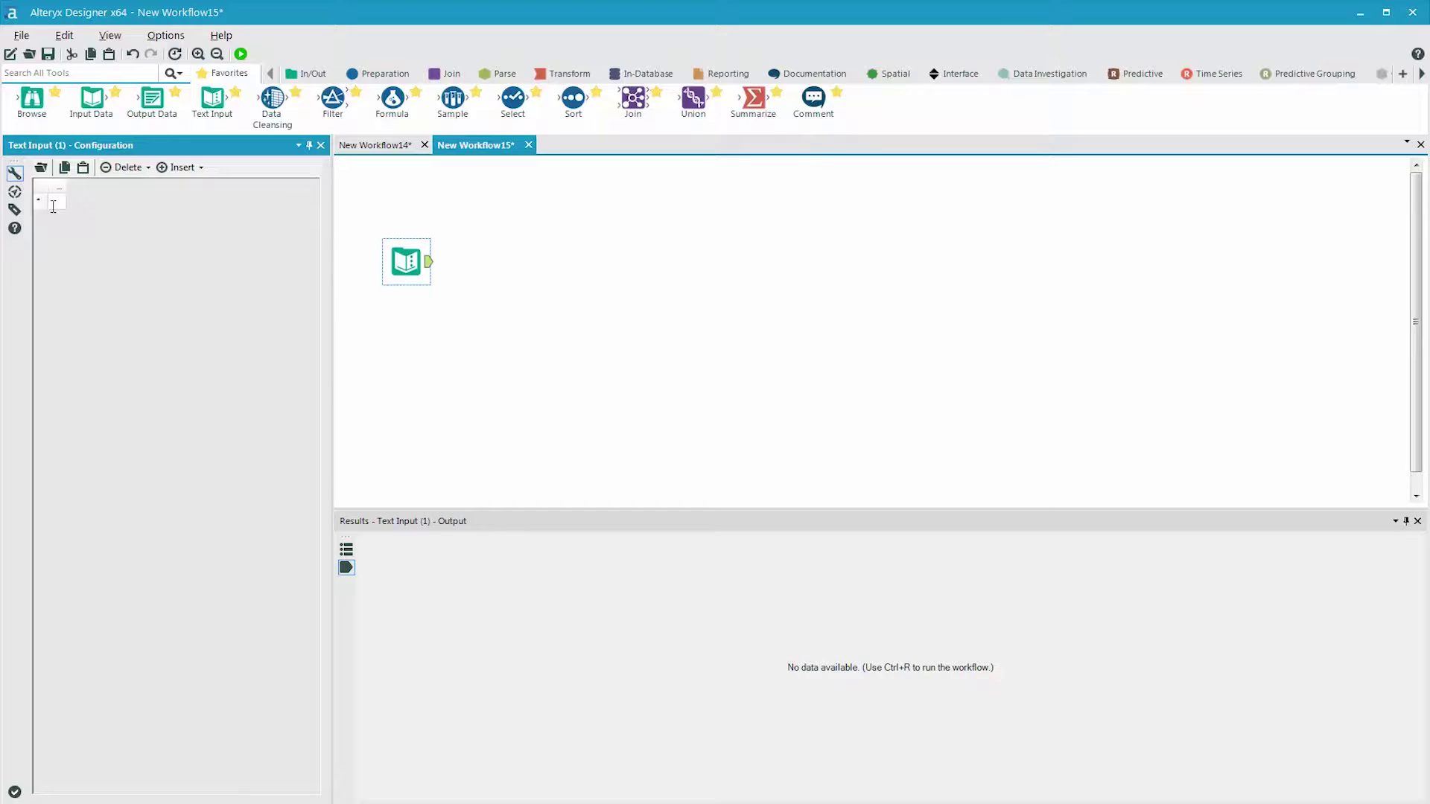
- Paste the 11 sample rows like data.0.1, check the '.' split with root Col, and run it
key(ctrl+v)
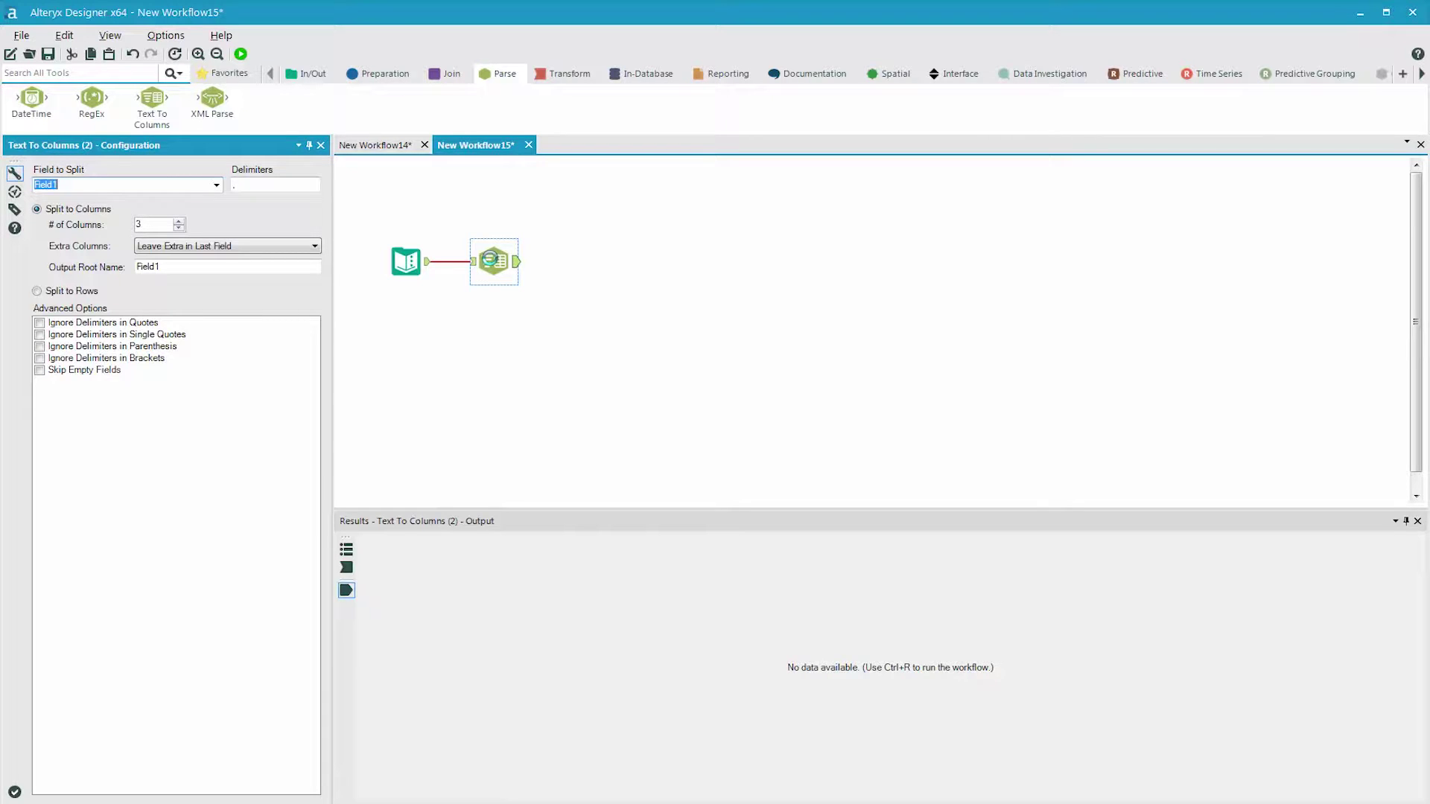
click(406, 261)
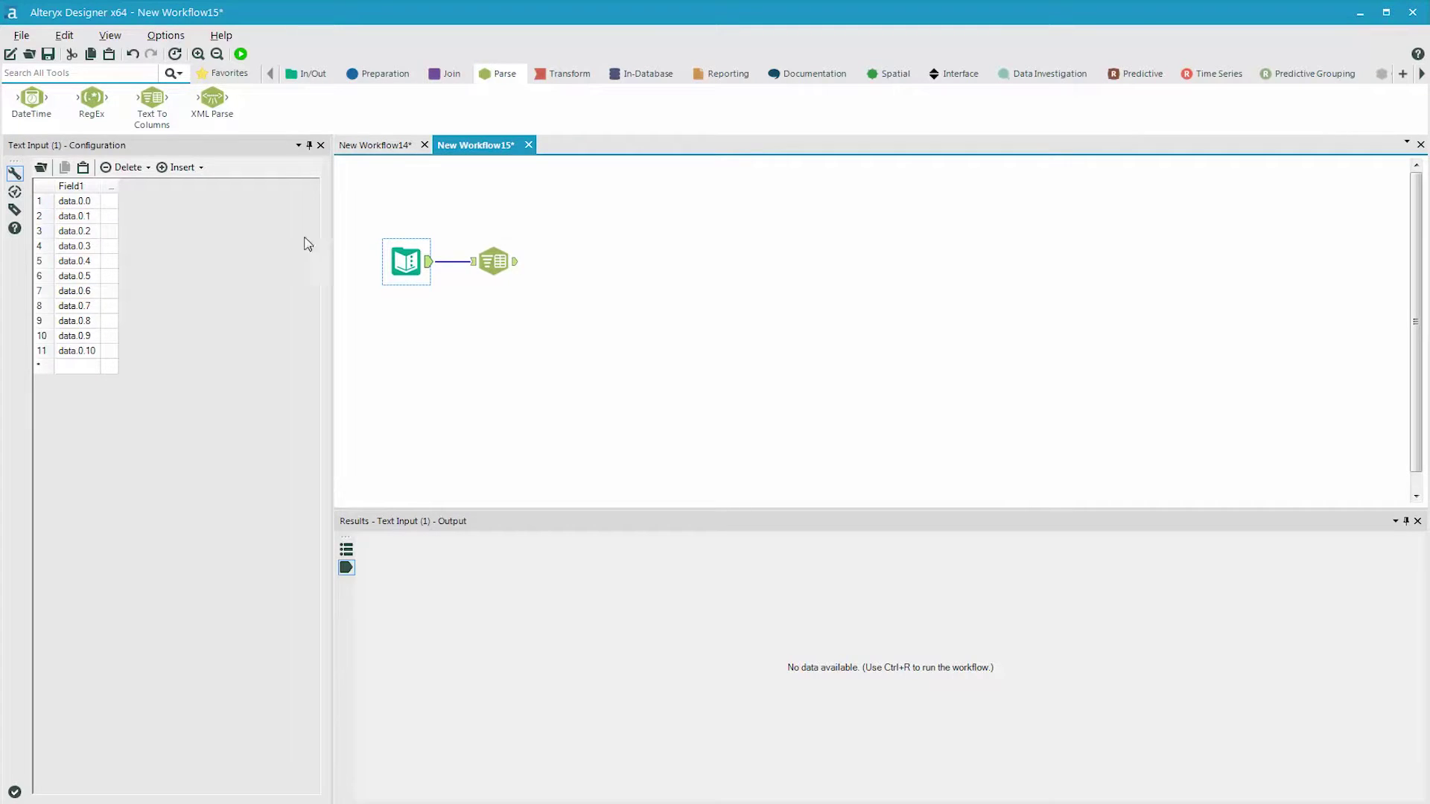
click(494, 261)
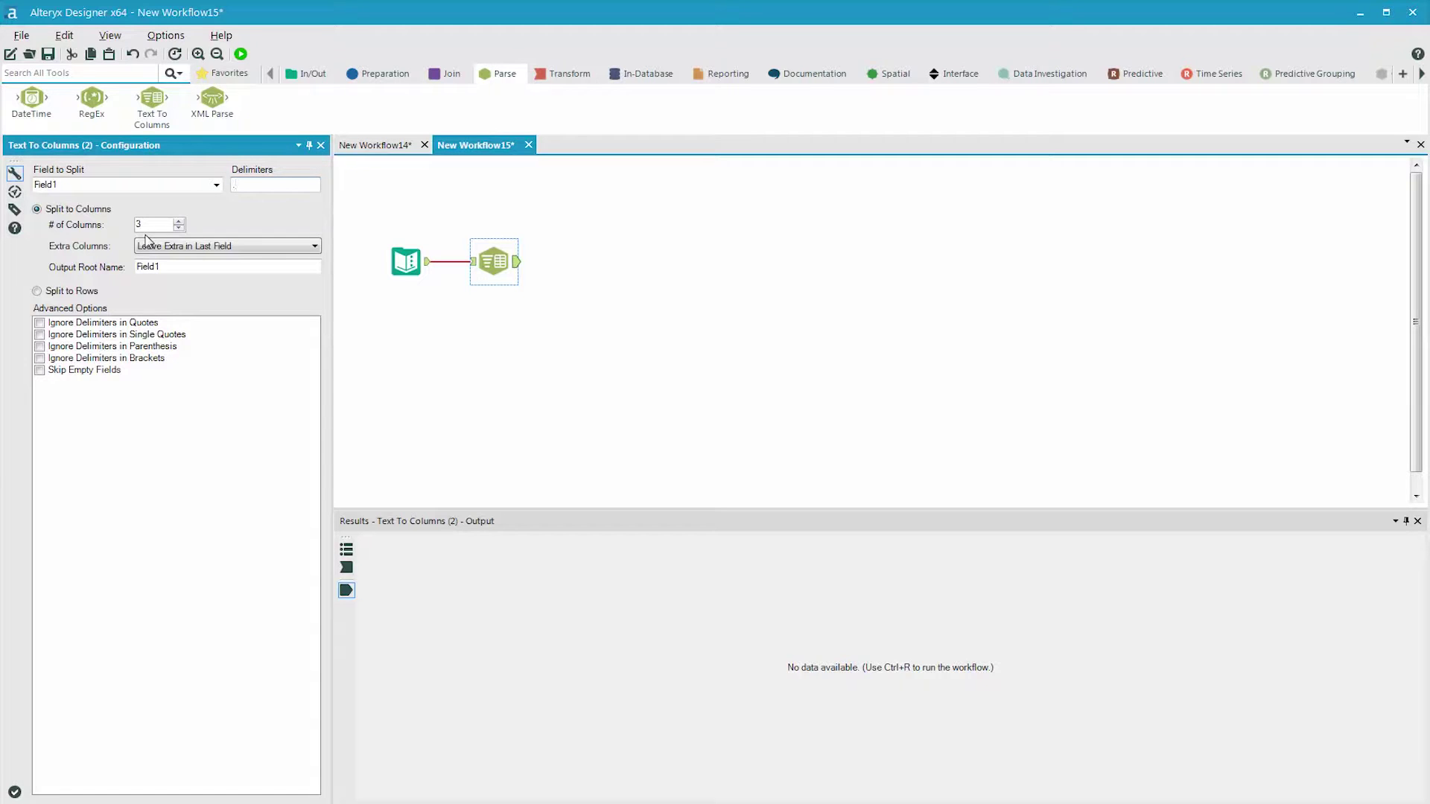
click(406, 261)
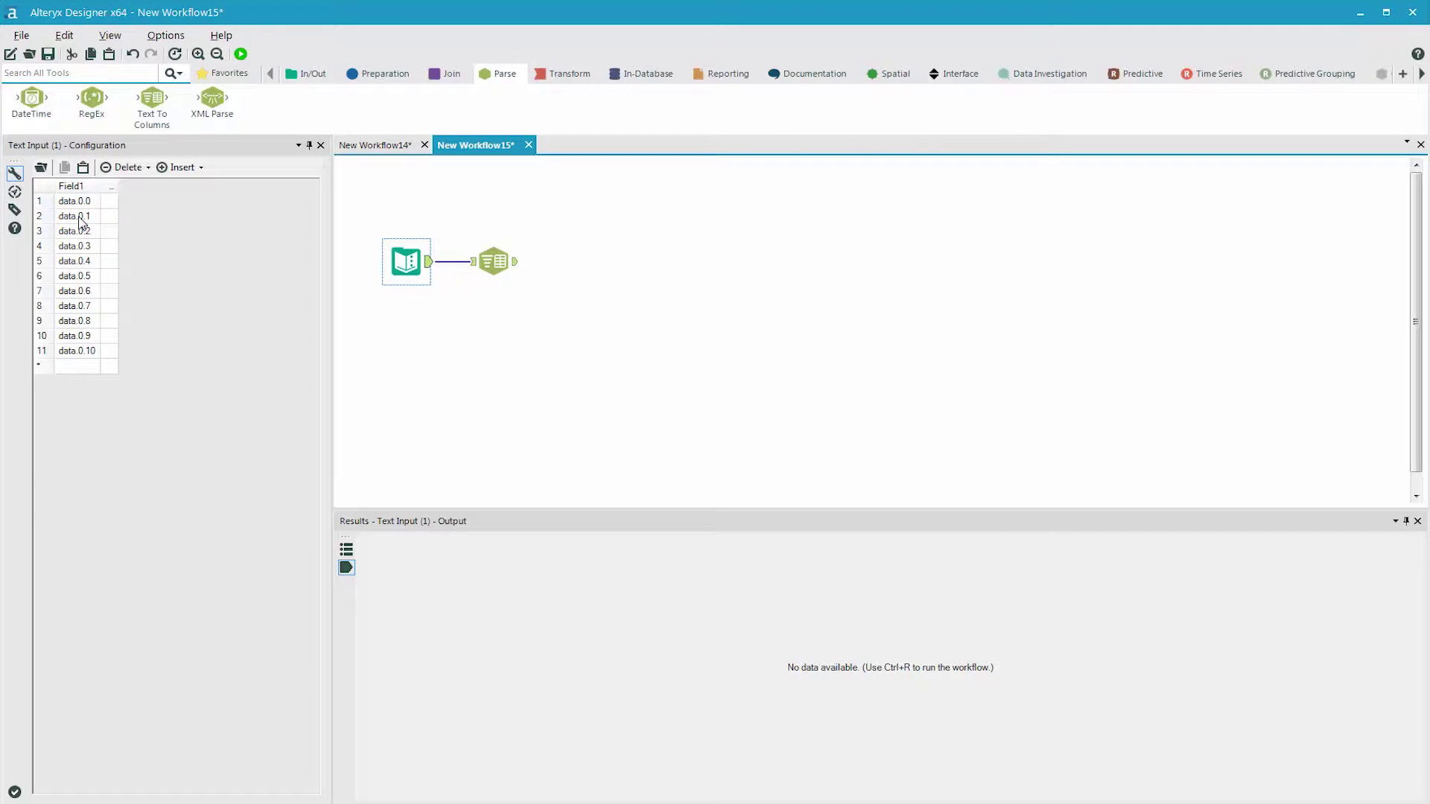
click(493, 255)
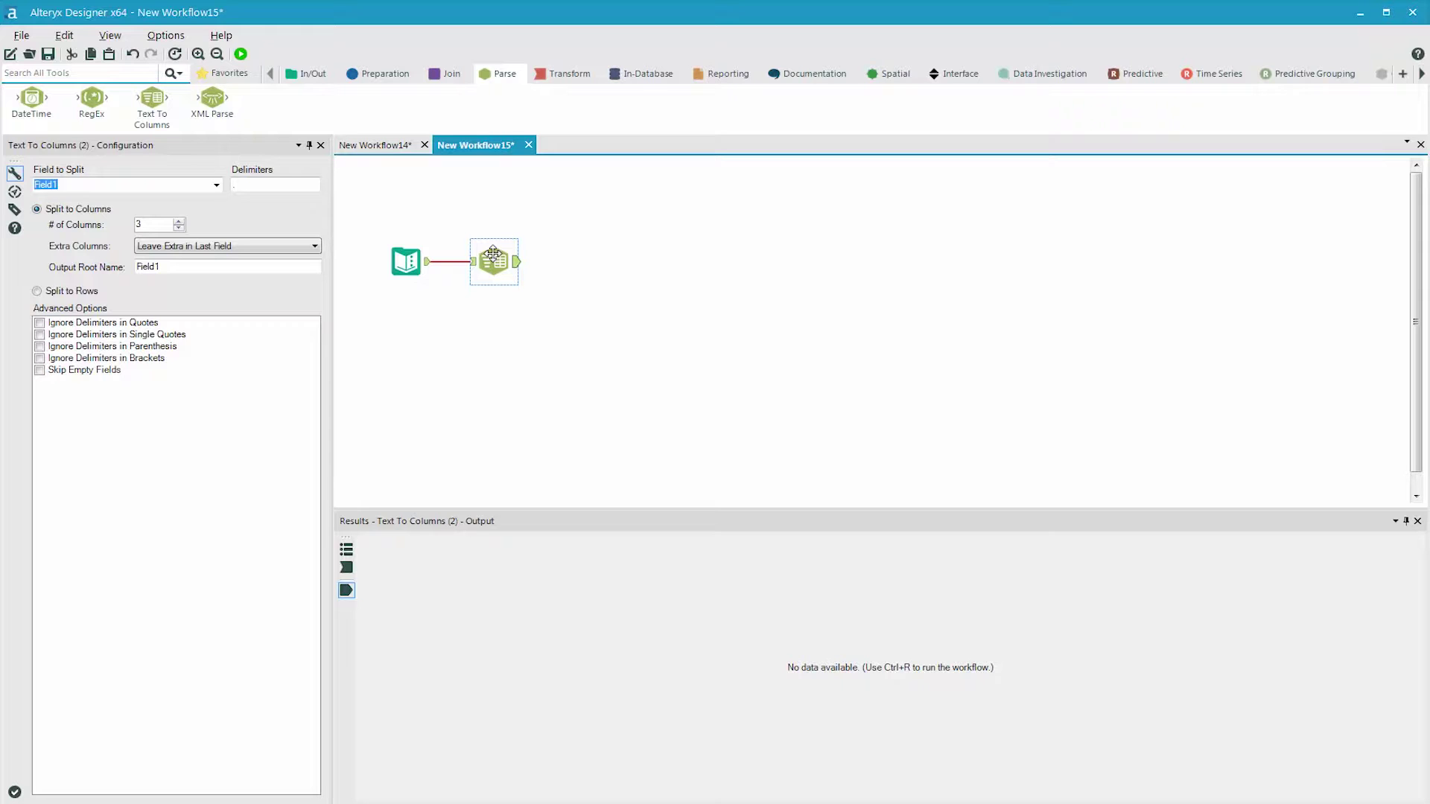
click(240, 55)
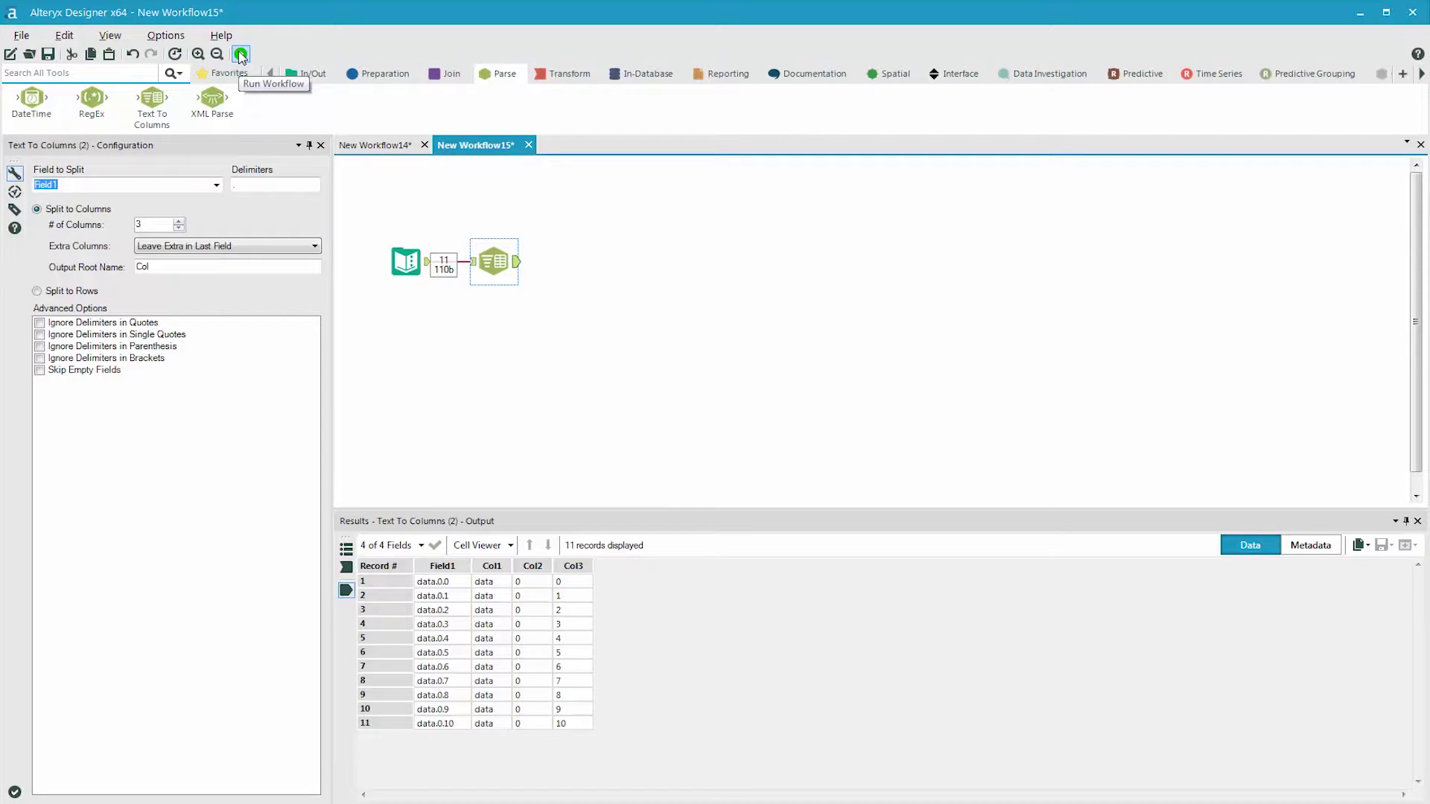
click(240, 54)
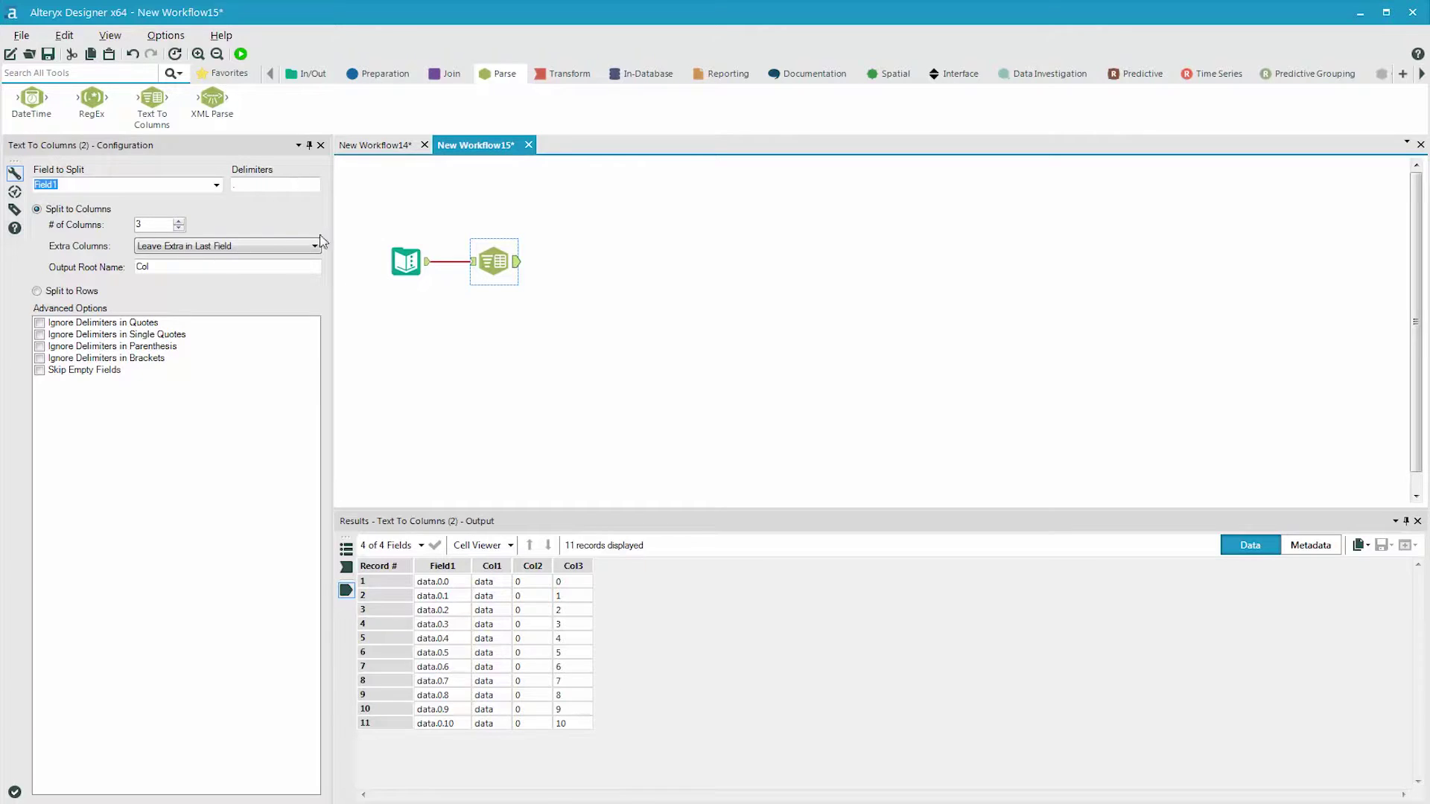
- Switch to the New Workflow14 tab that loads CustomerFileAddressesNarrow.yxdb
key(ctrl+Tab)
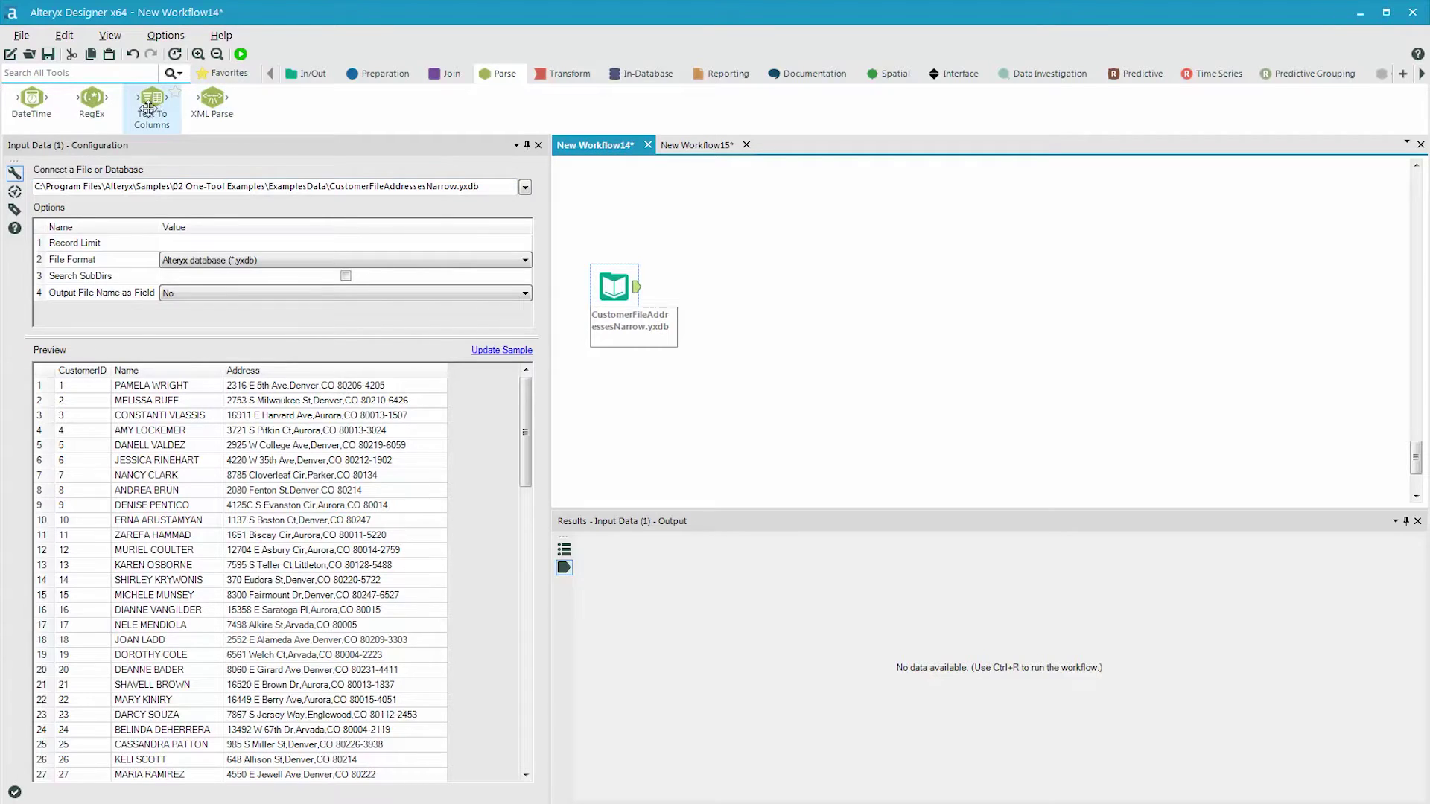
- Split Address on ',' into Address1–Address3 with Text To Columns, run it, and chain a second splitter
drag(151, 98, 707, 288)
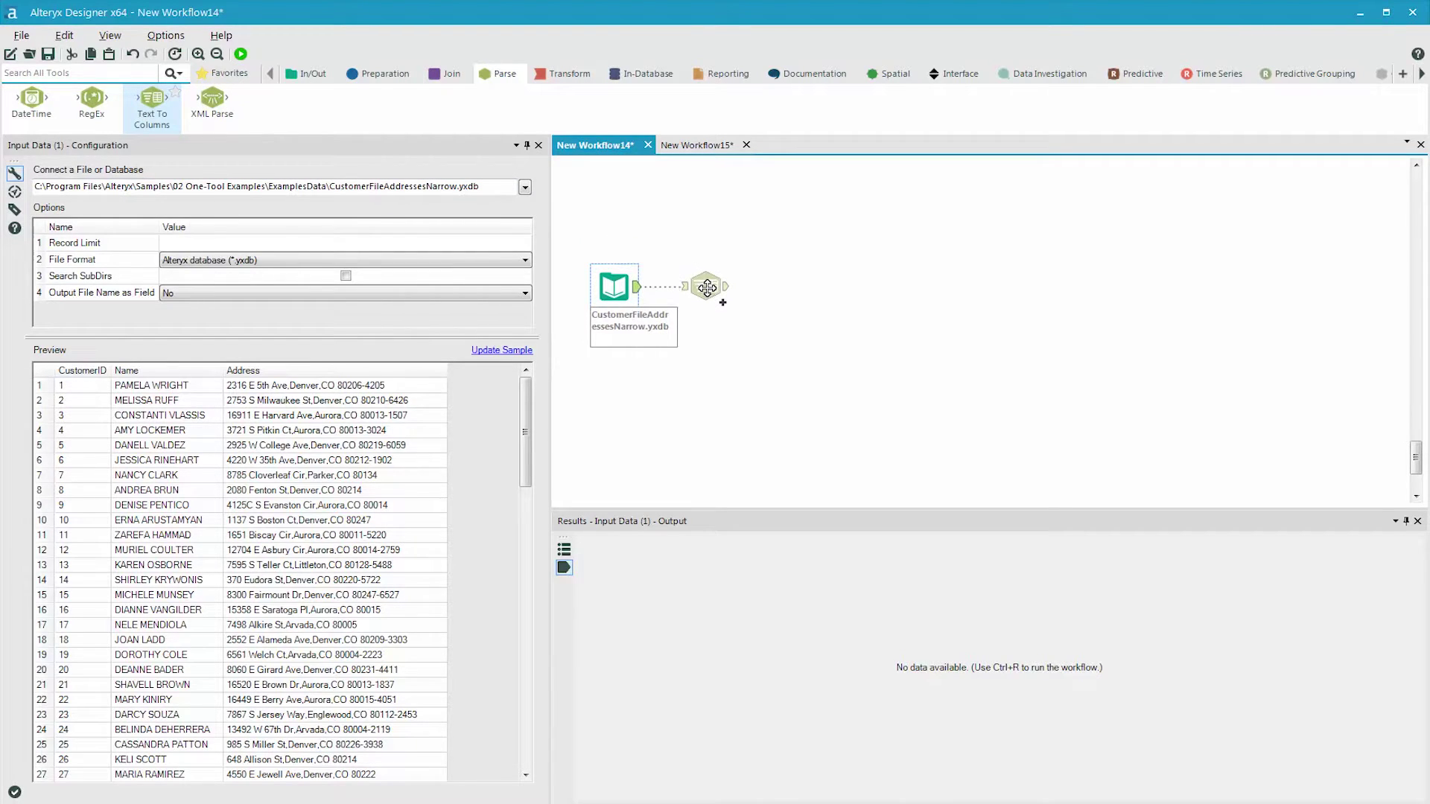
click(402, 186)
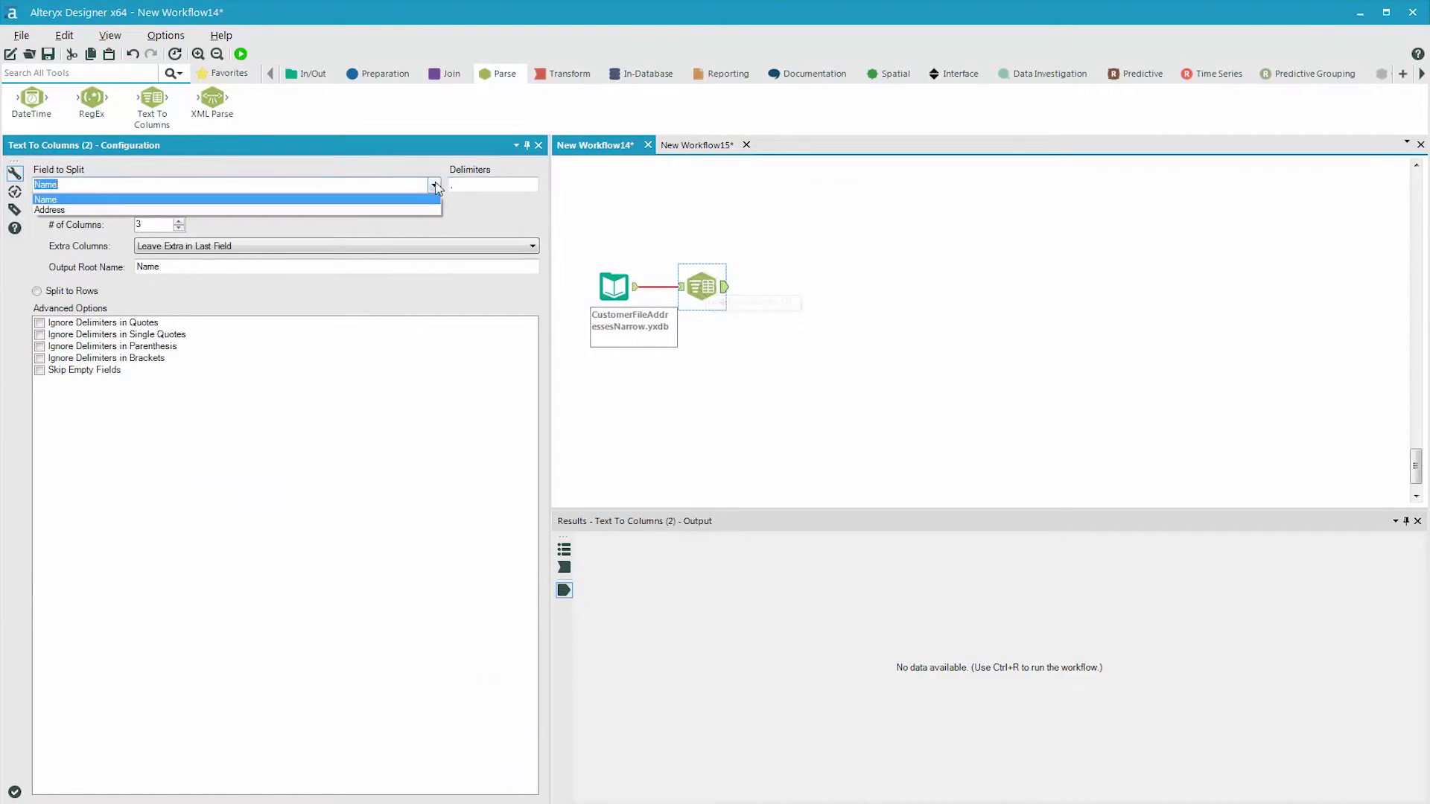
click(52, 211)
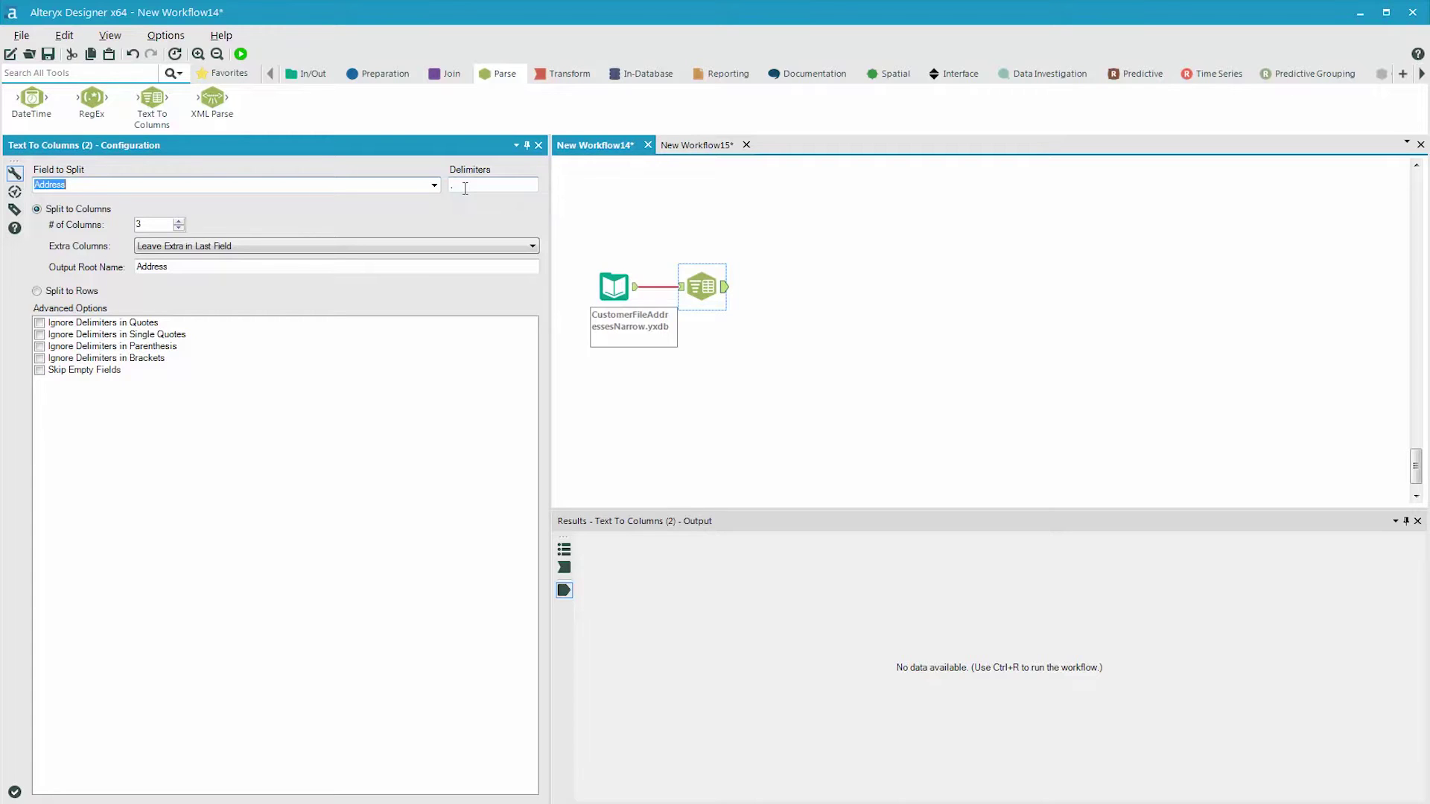
click(240, 54)
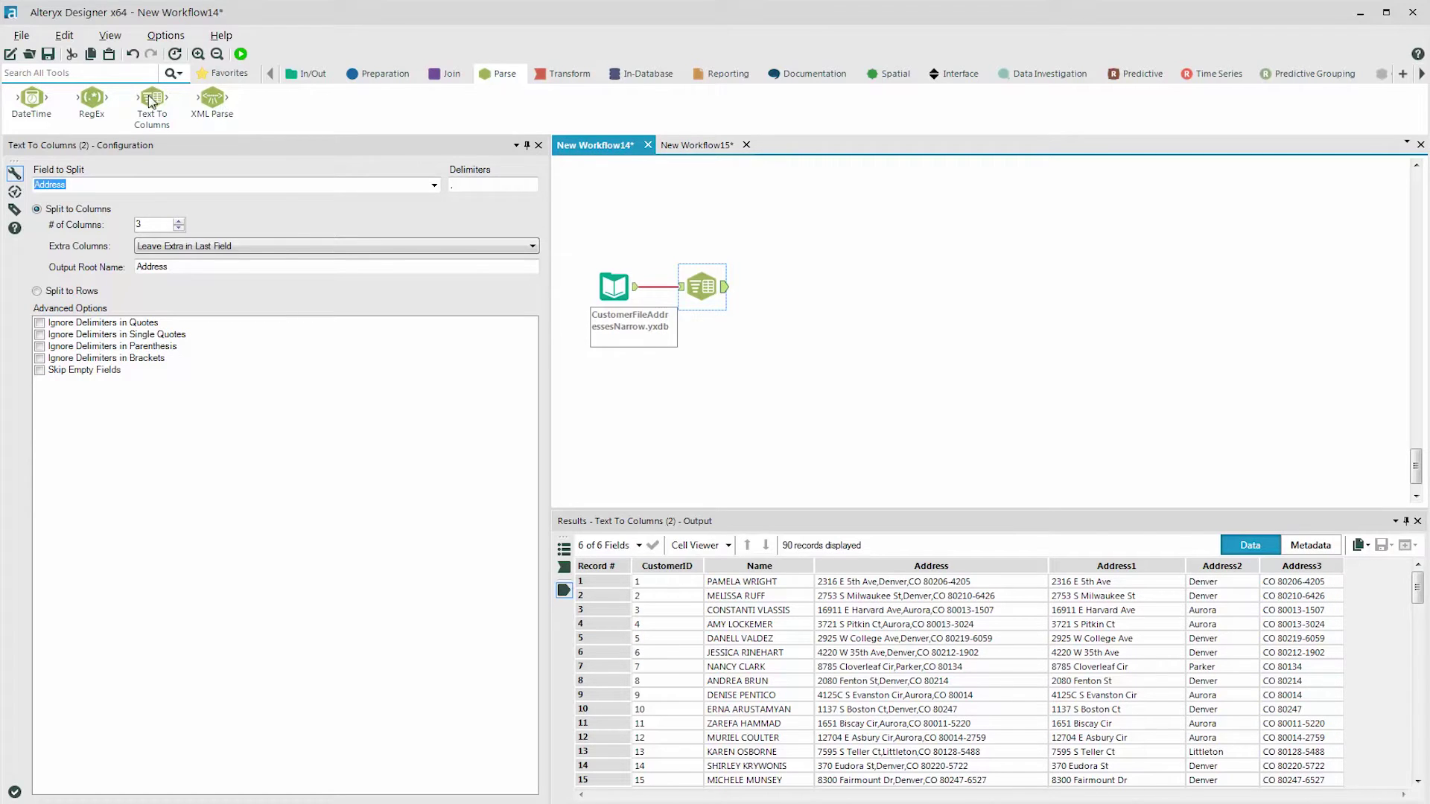
drag(151, 102, 789, 287)
- Split Address3 on '-' with root name Addr into Addr1, Addr2 and Addr3, then run
click(176, 185)
click(311, 233)
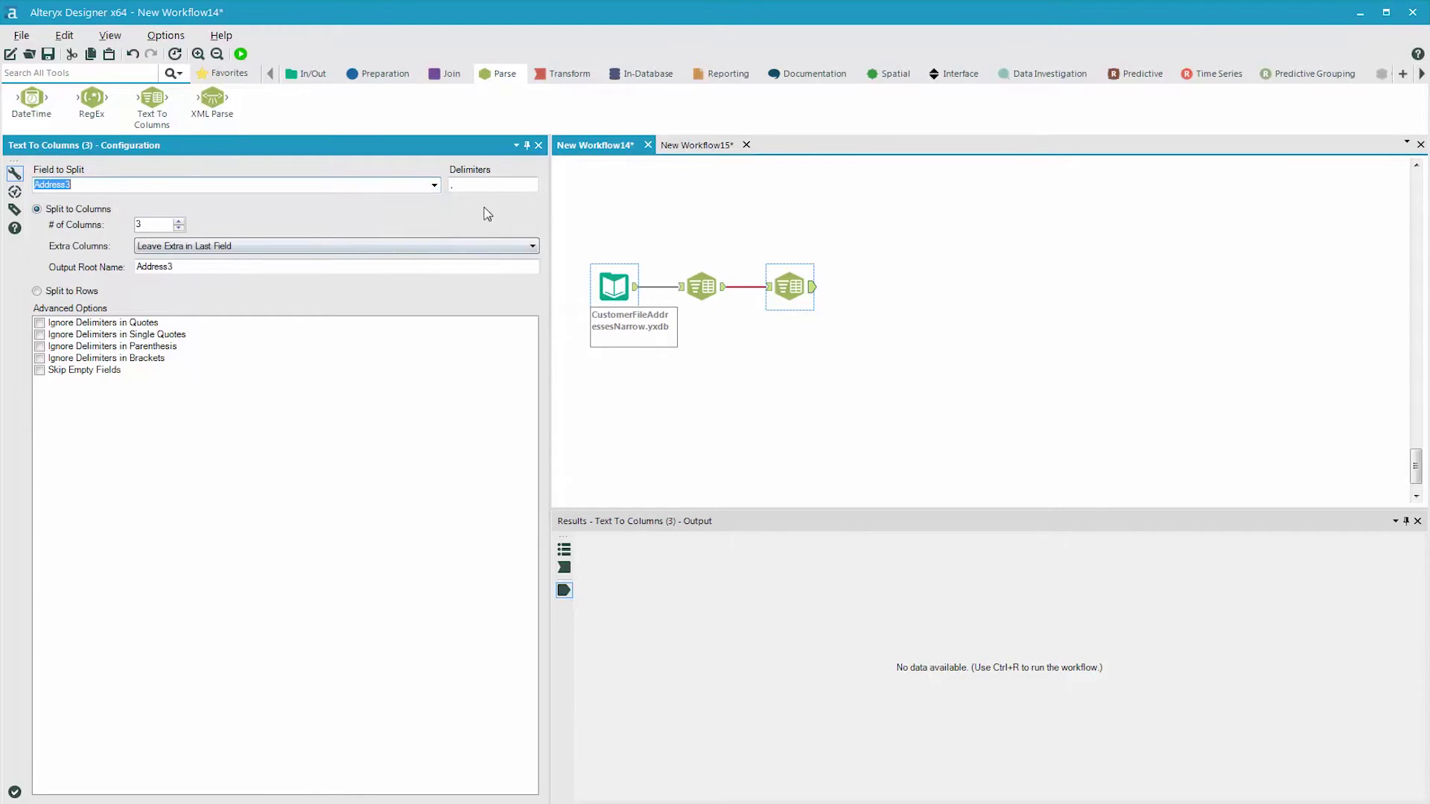
click(465, 186)
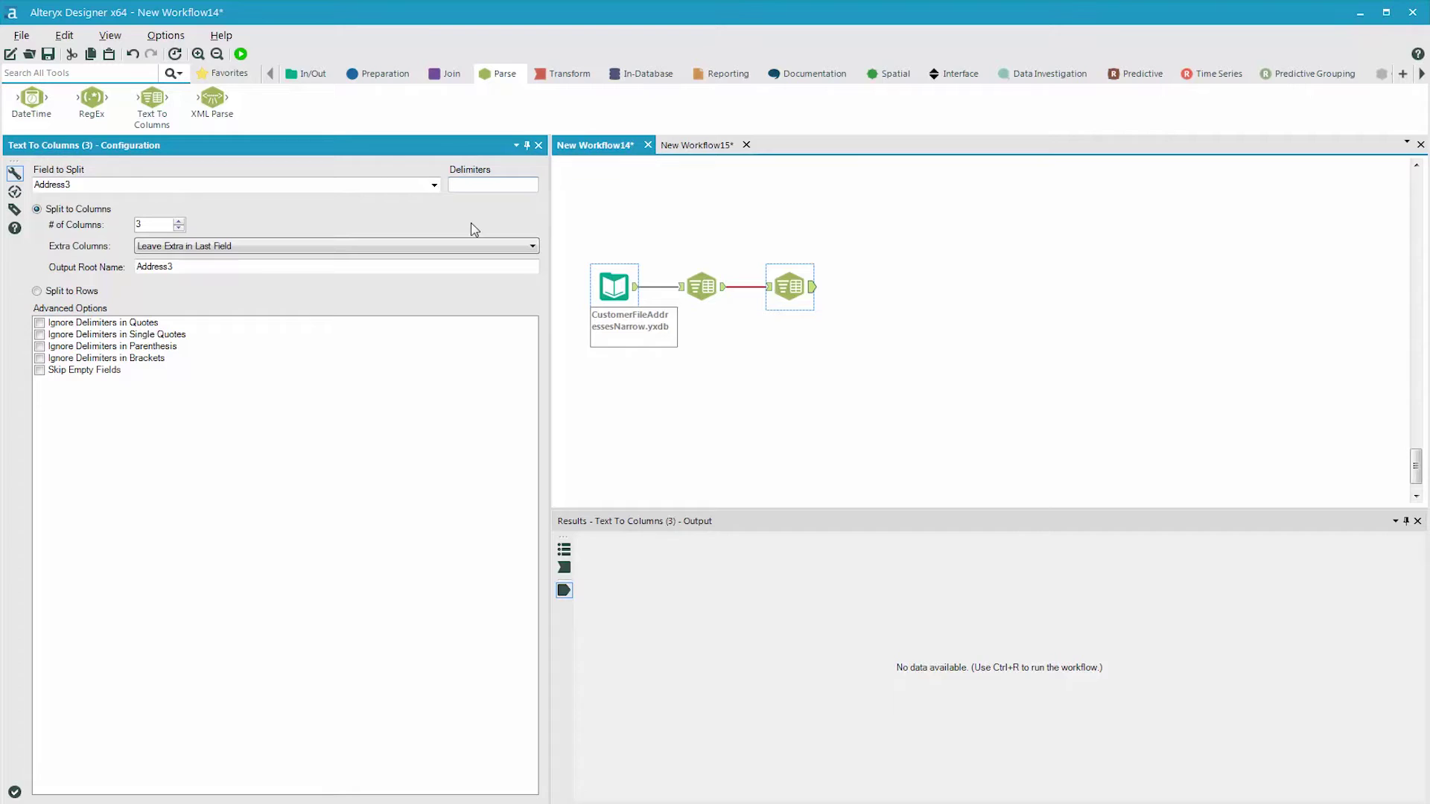
text(-)
drag(172, 265, 138, 266)
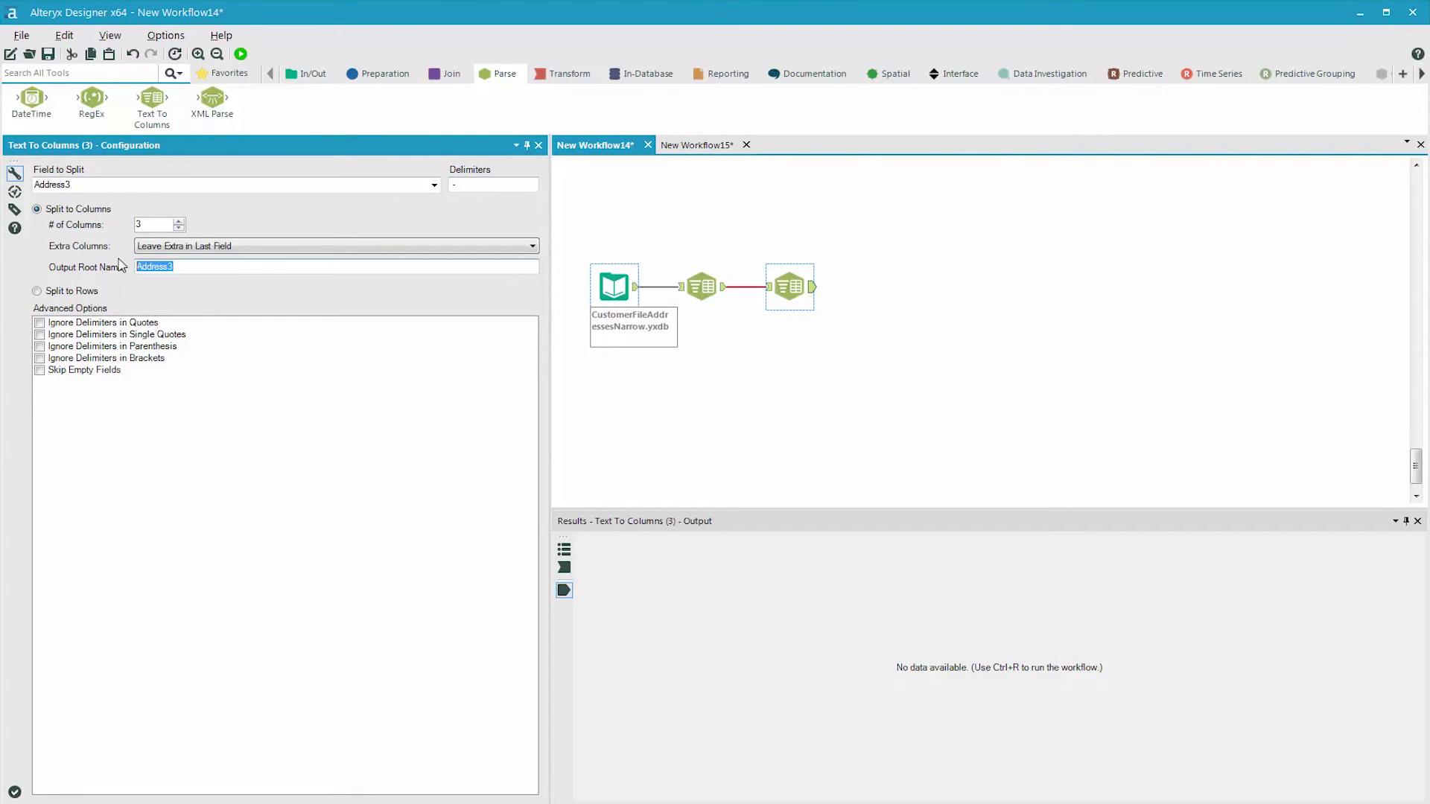
text(Addr)
click(241, 54)
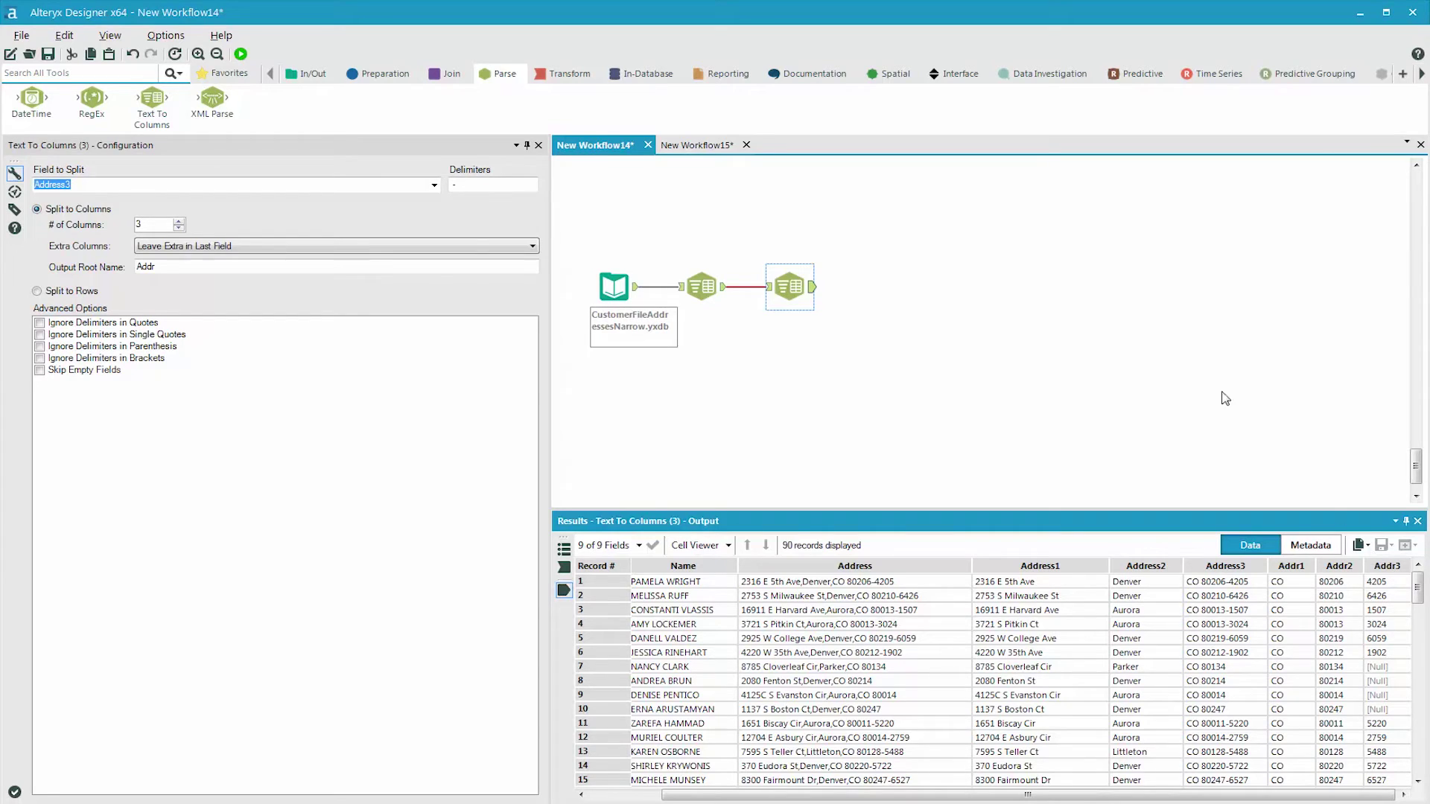
click(503, 74)
- Add a Select tool and exclude the original Address and Address3 columns
drag(512, 97, 878, 287)
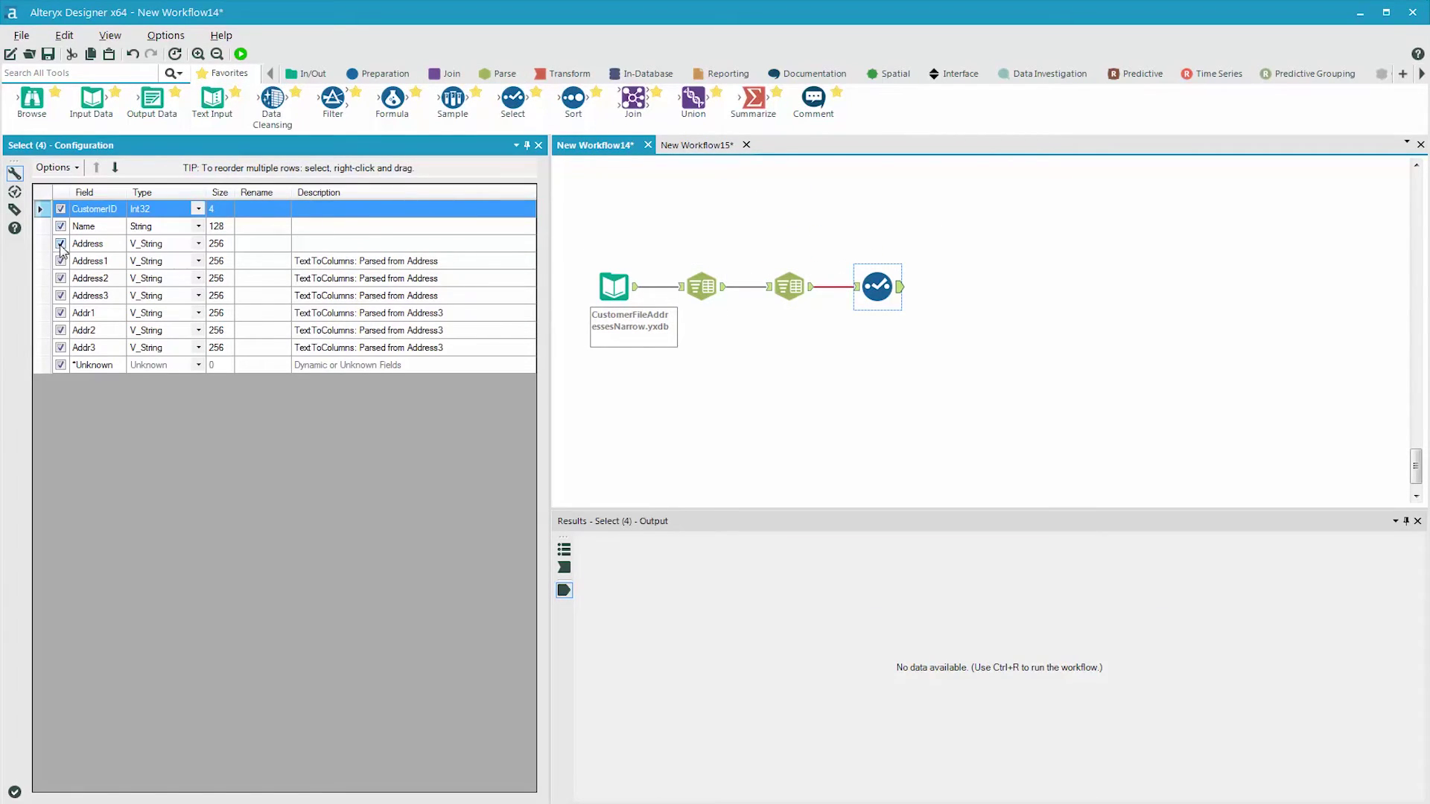
click(61, 244)
click(60, 295)
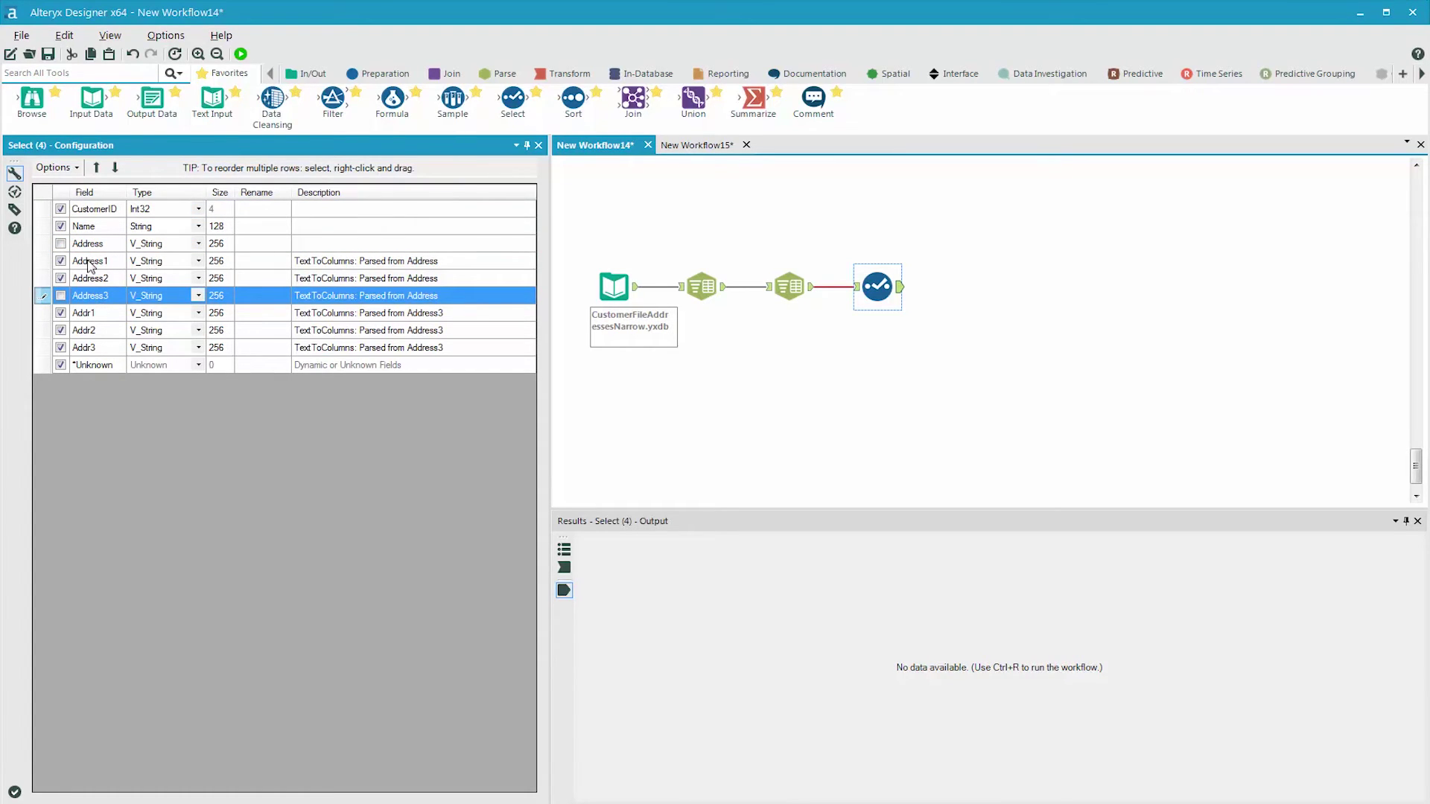
- Rename the split columns to Address, City, State, ZIP and ZIP4, then run the workflow
click(249, 262)
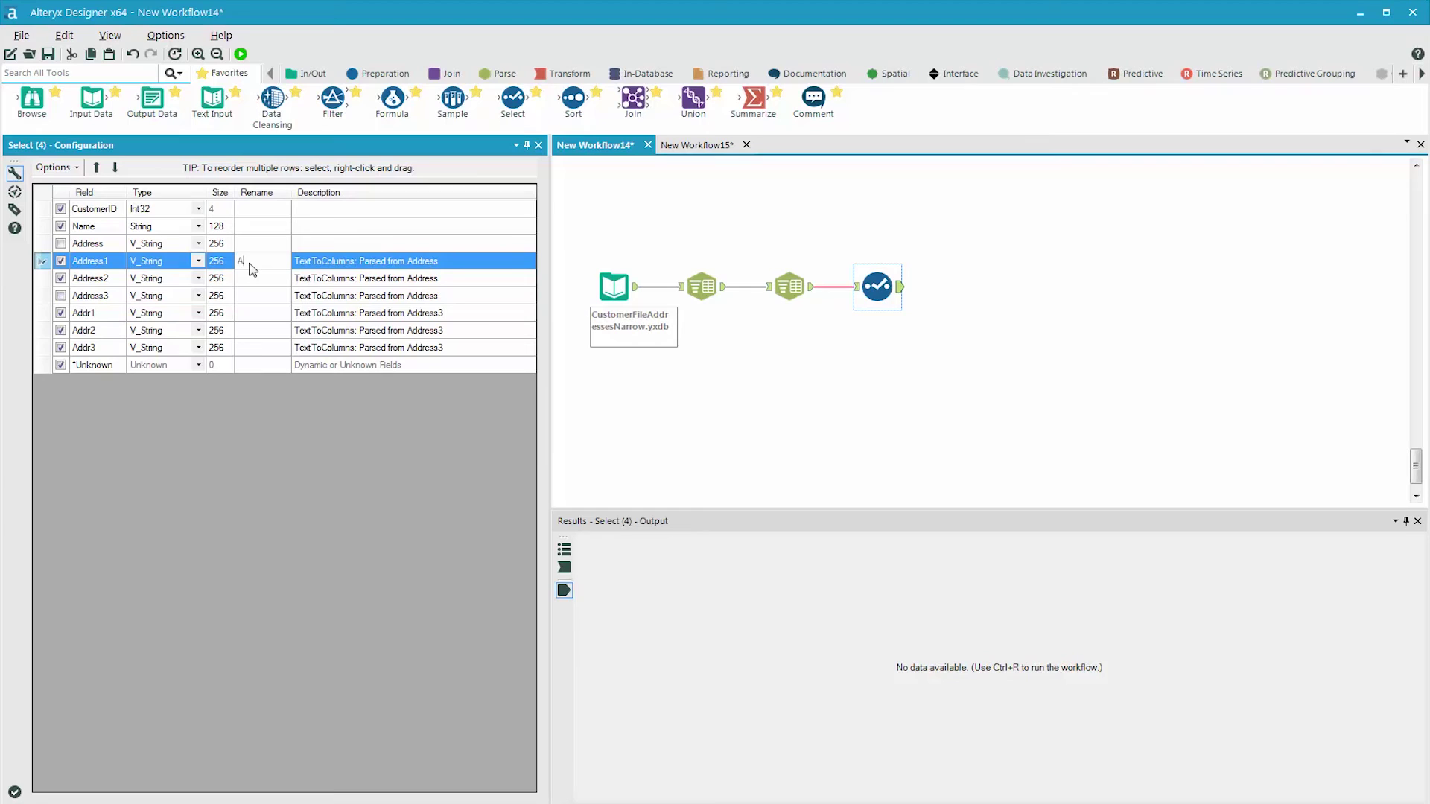
text(Address)
key(Down)
text(C)
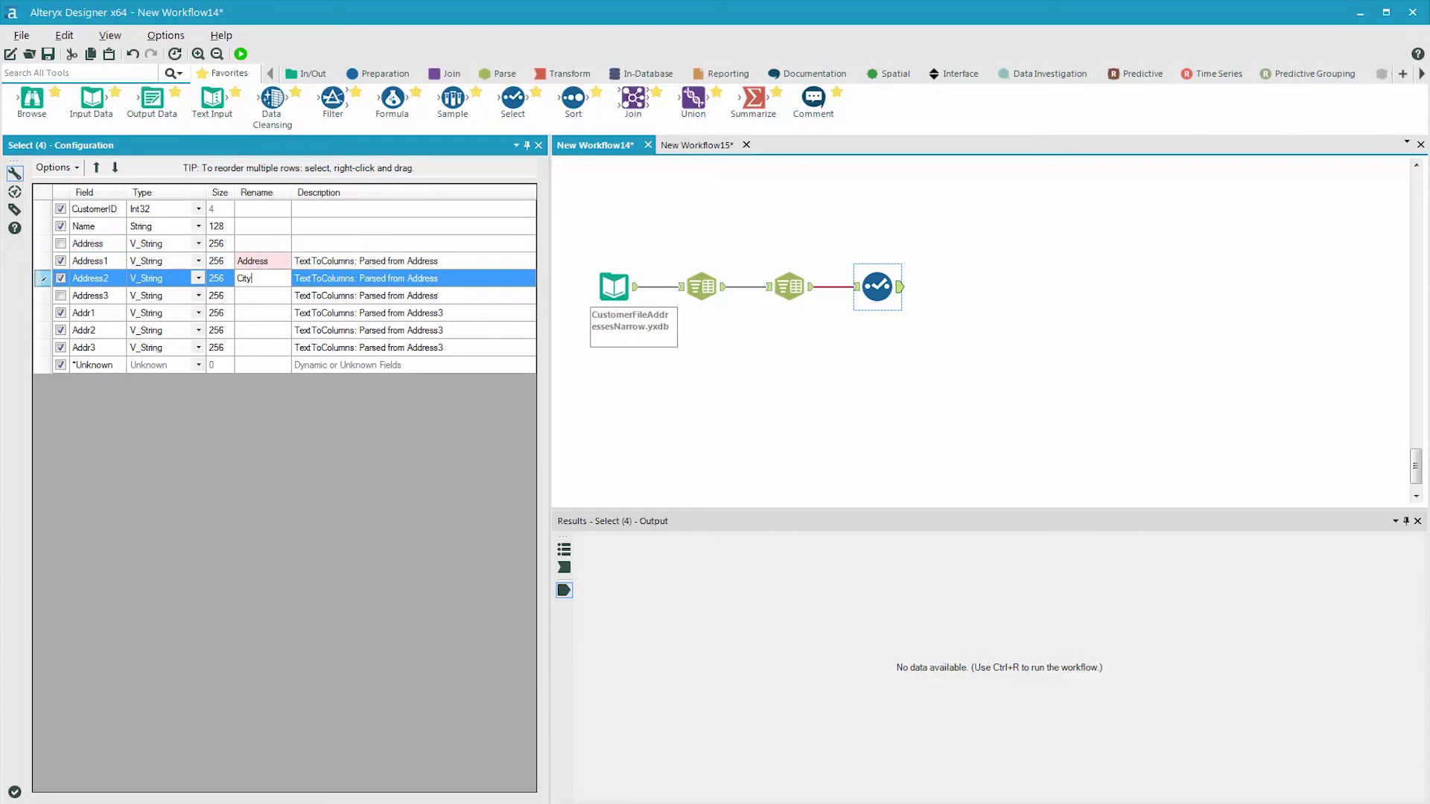
key(Down)
key(Down)
text(State)
key(Down)
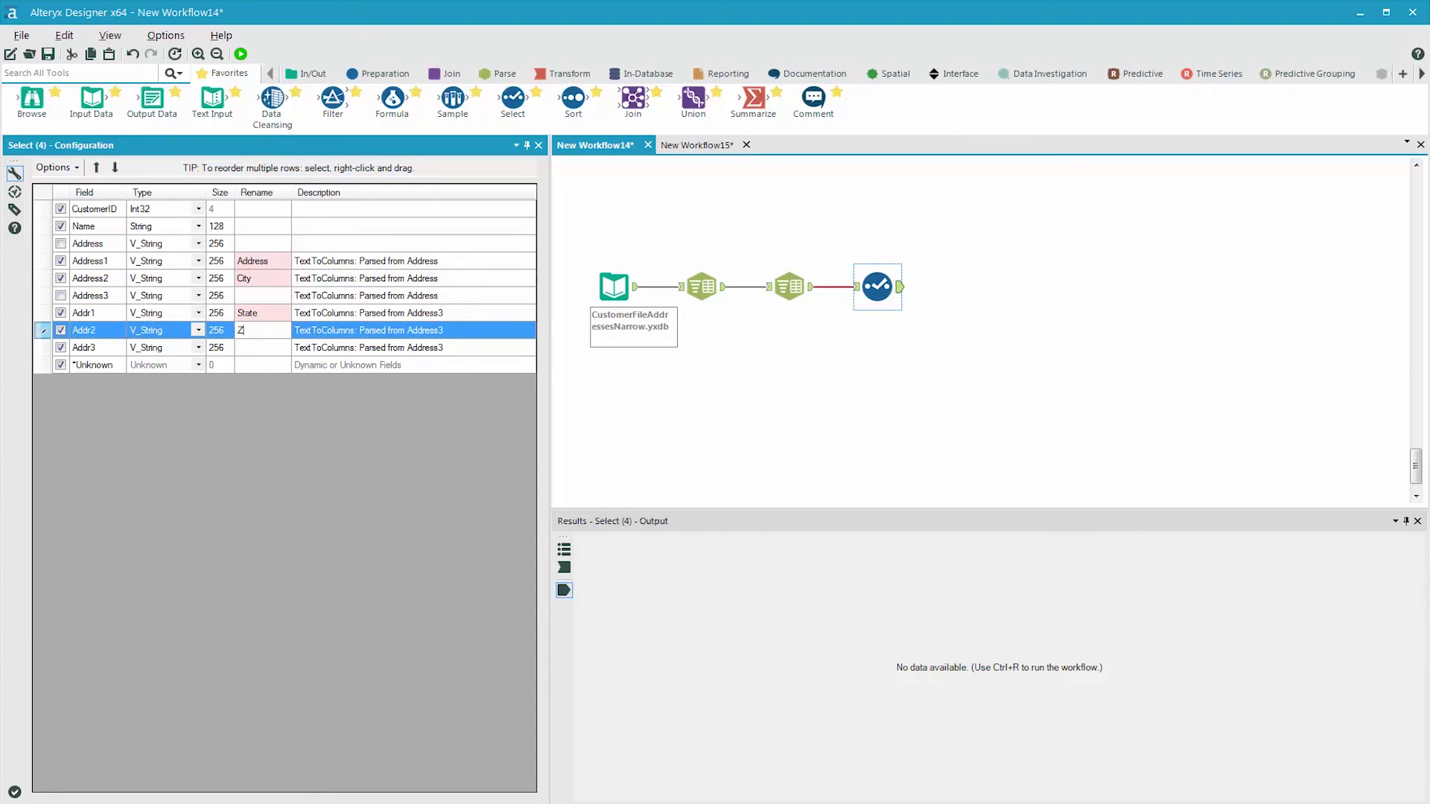
key(Down)
text(ZIP)
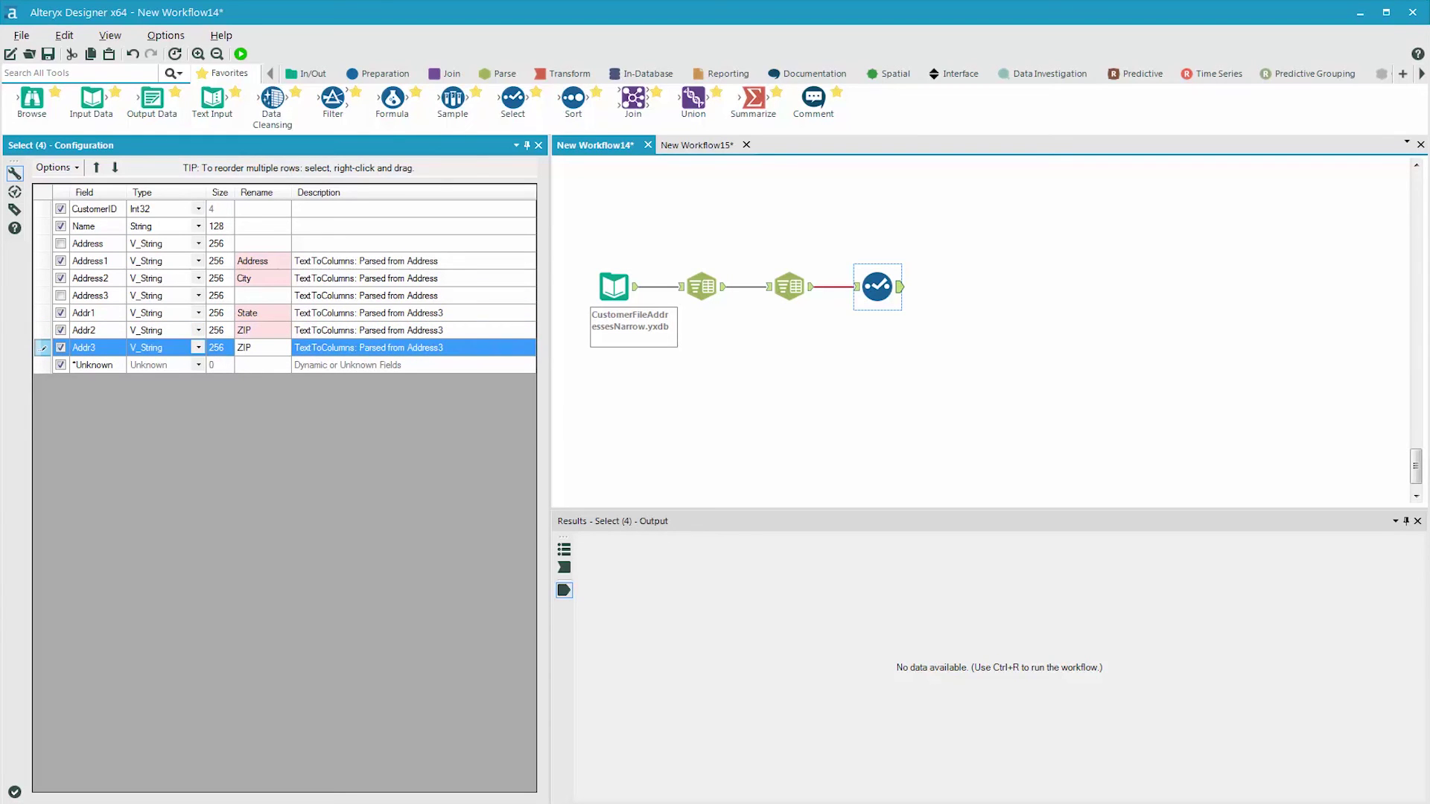
click(242, 57)
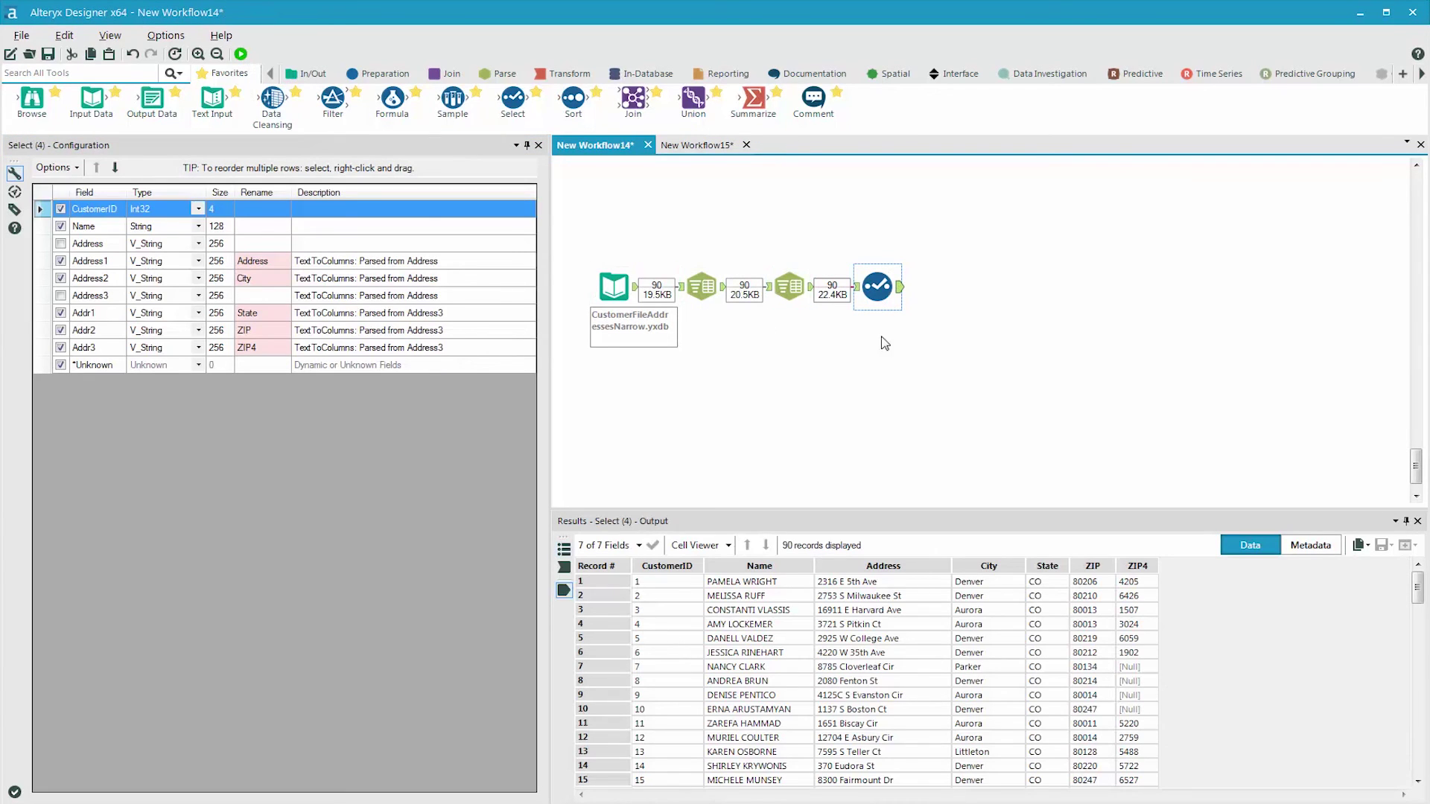